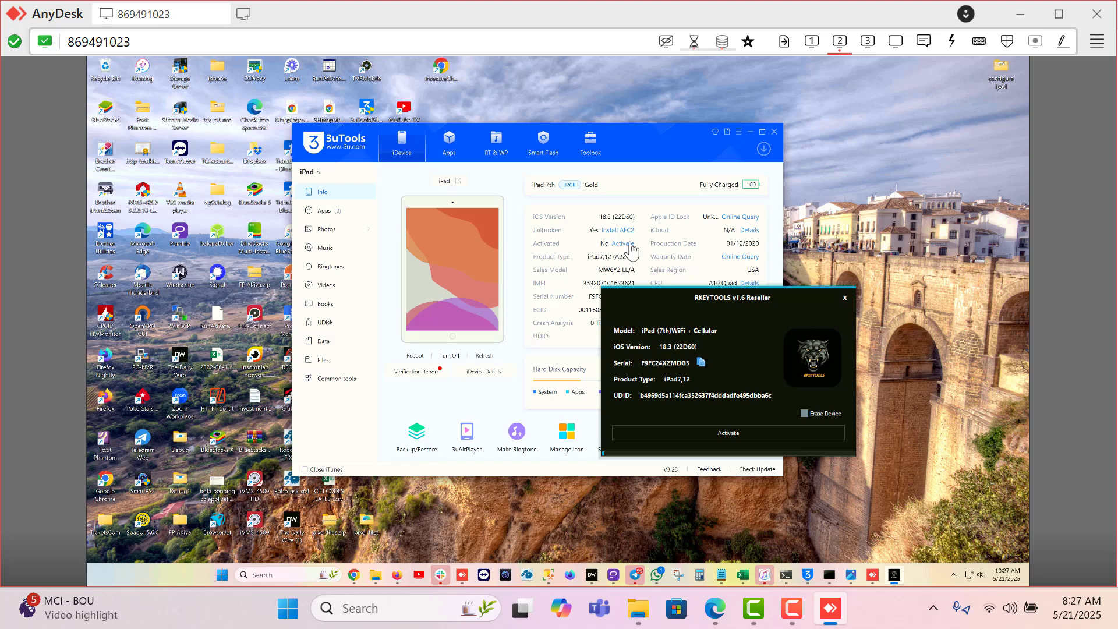
left_click(732, 430)
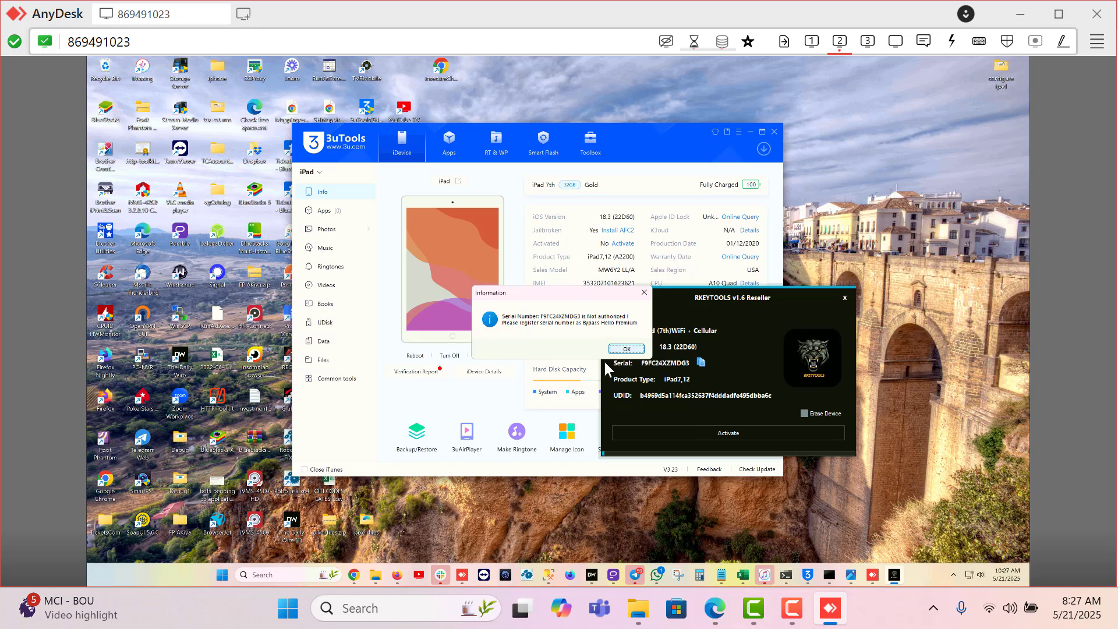
left_click(626, 350)
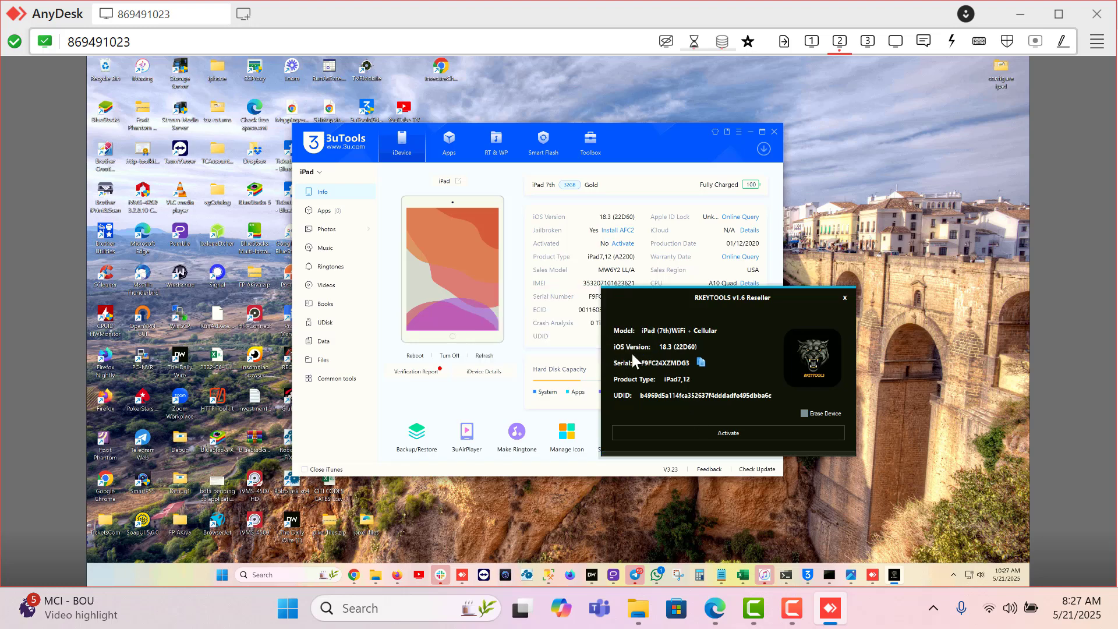
left_click(701, 361)
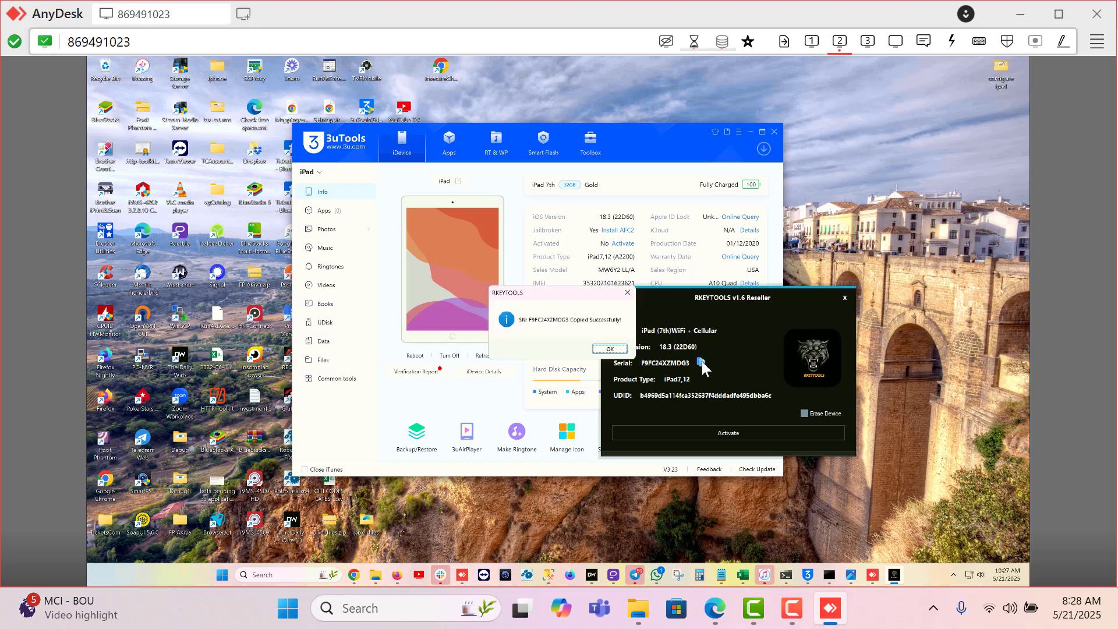
left_click(611, 349)
mouse_move(714, 608)
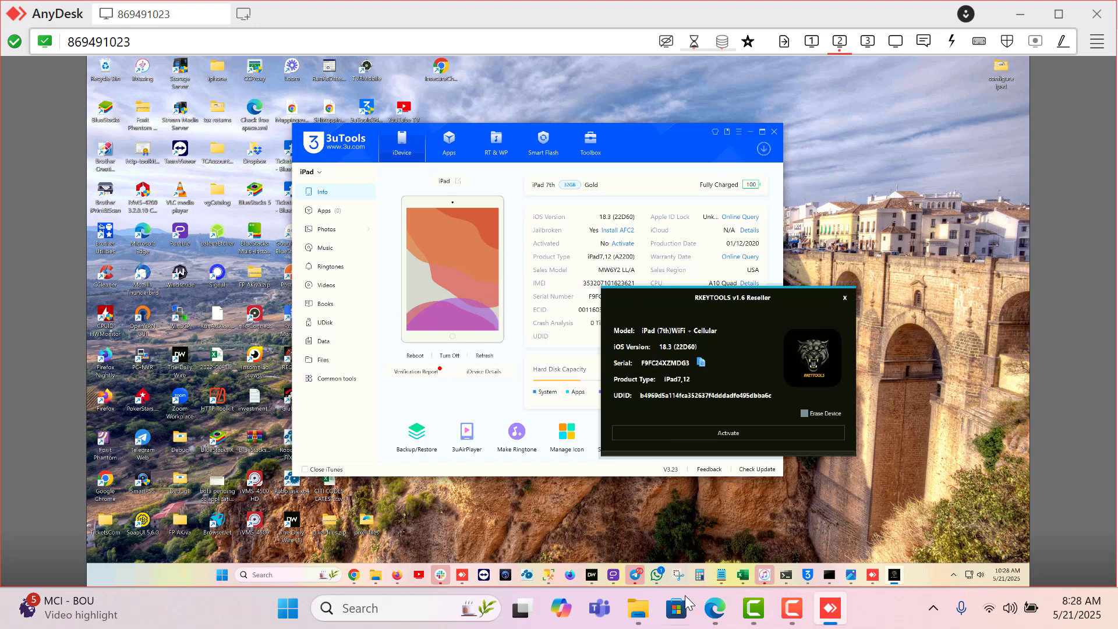
Step: Go to skynettool.com in Edge and choose IMEI from the Service List dropdown
left_click(717, 611)
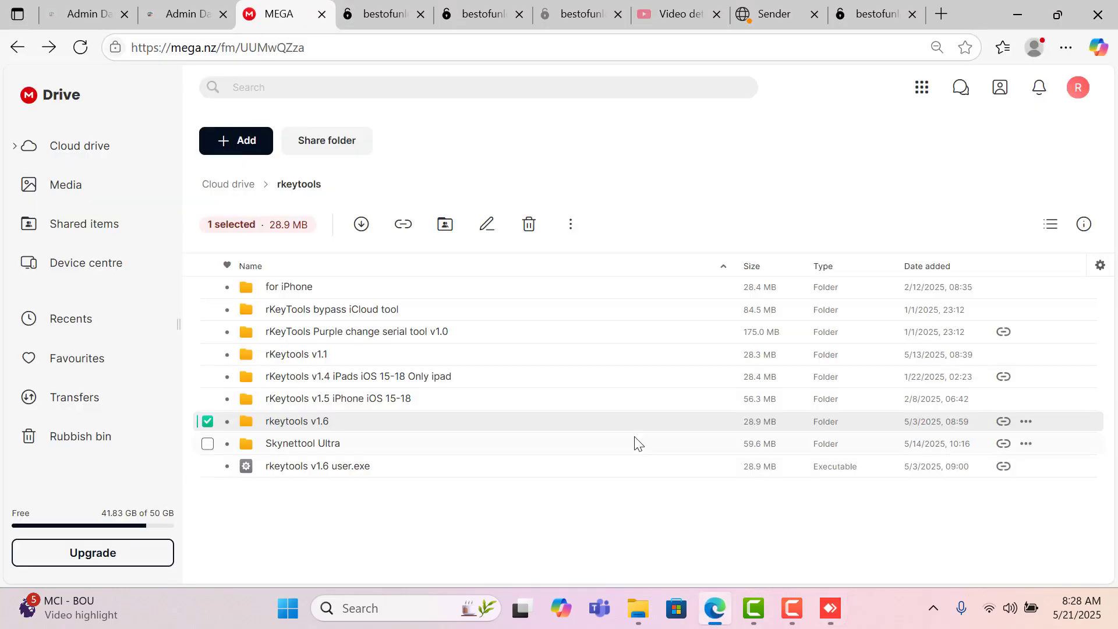
left_click(357, 47)
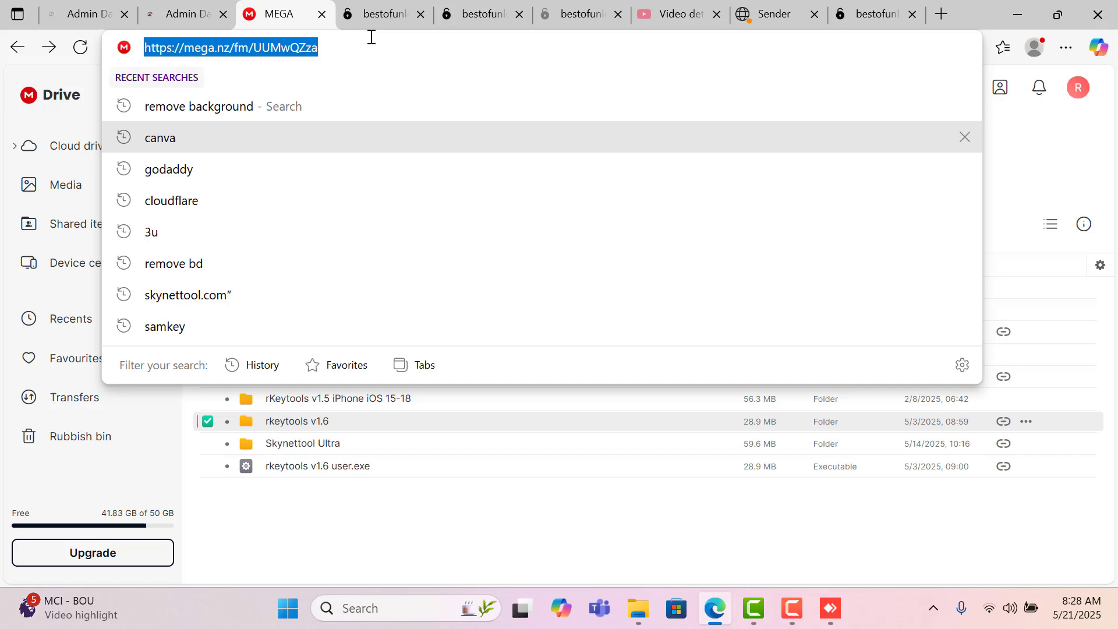
type("sk")
key("Return")
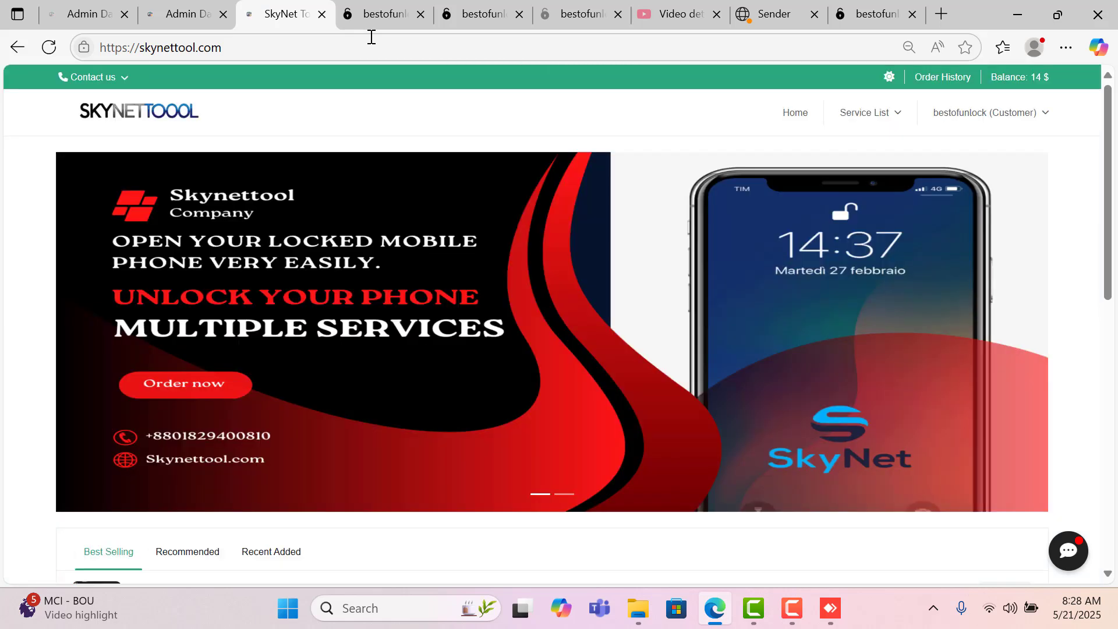
left_click(854, 118)
left_click(873, 144)
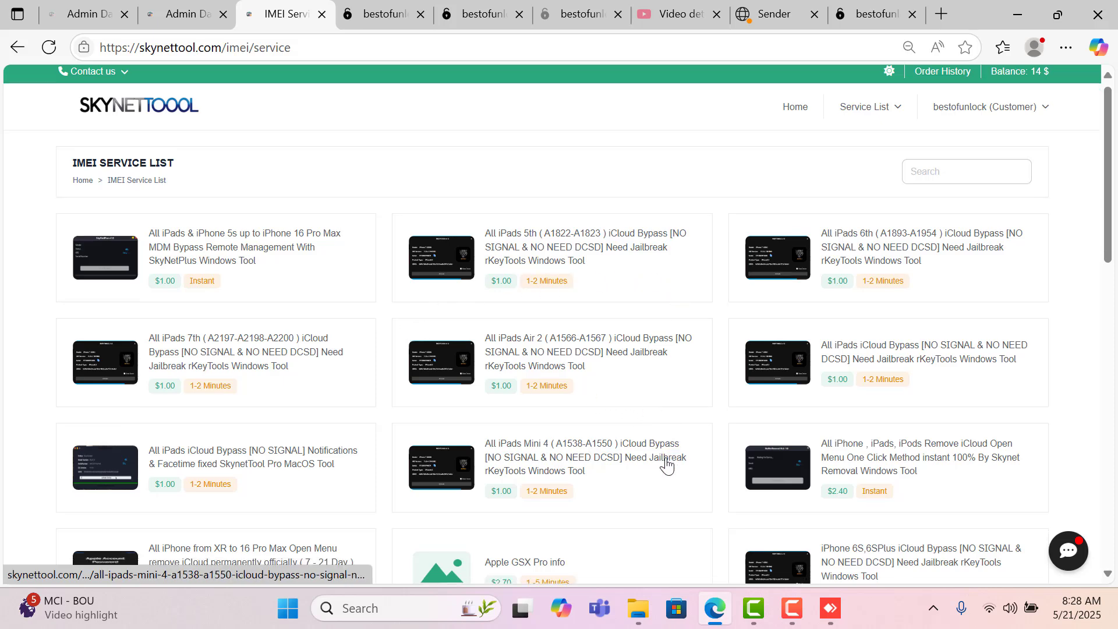
scroll(671, 446, "down", 2)
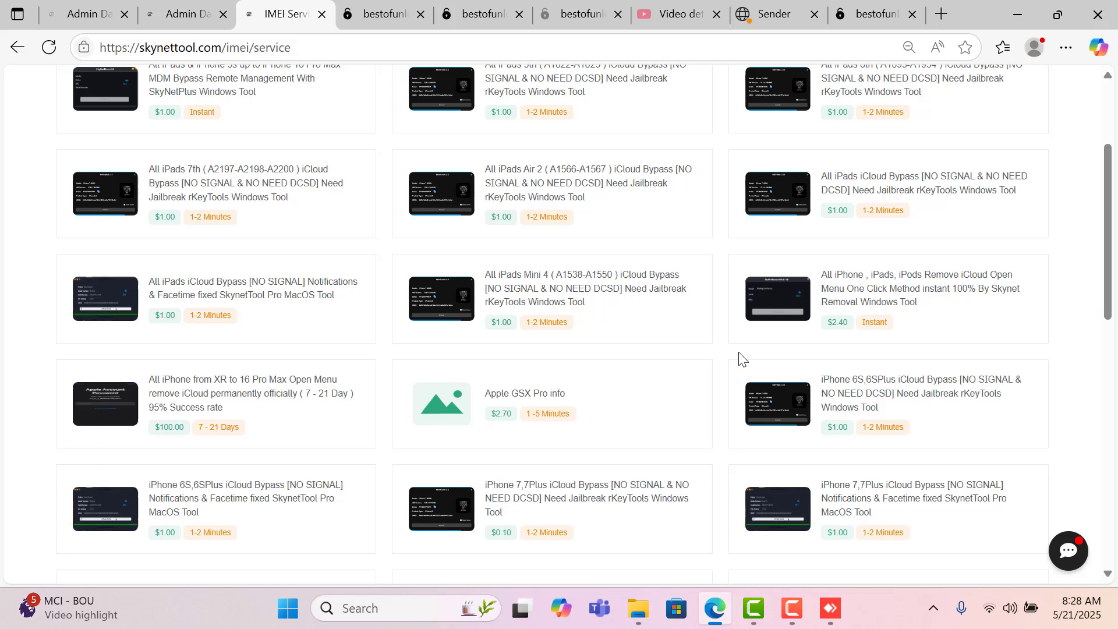
scroll(684, 280, "up", 1)
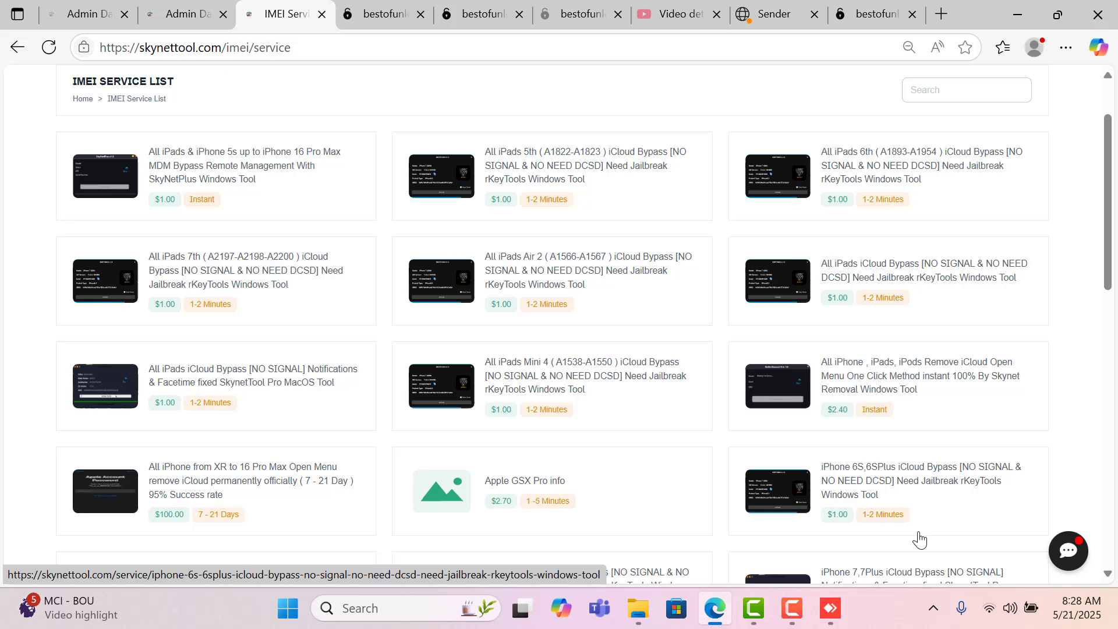
Step: Open the All iPads 7th iCloud Bypass service page on SkyNetTool
left_click(829, 608)
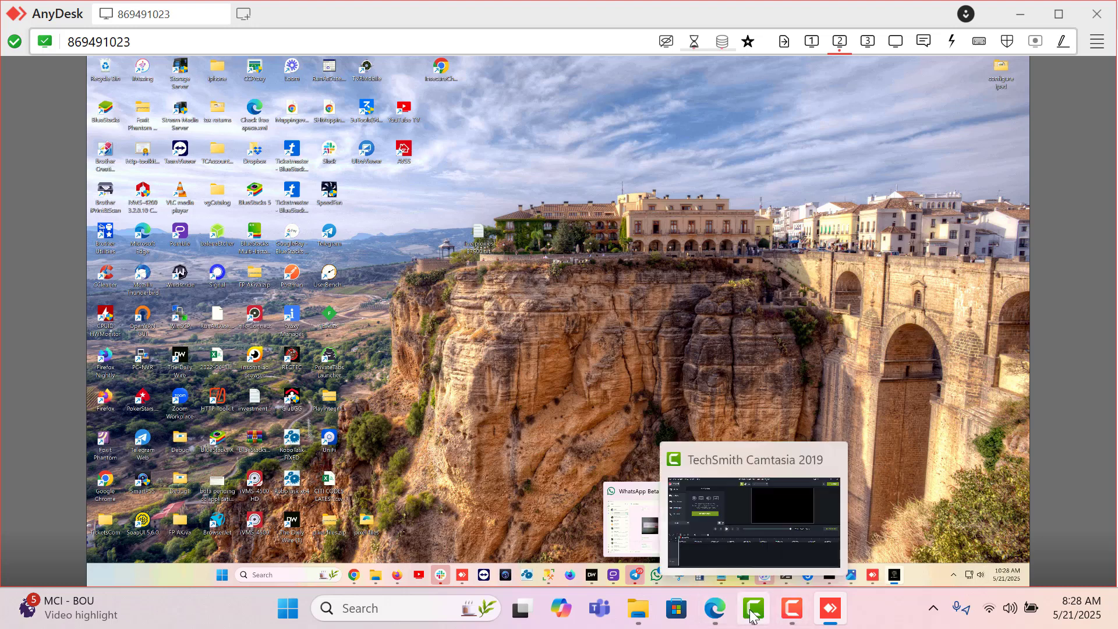
left_click(714, 608)
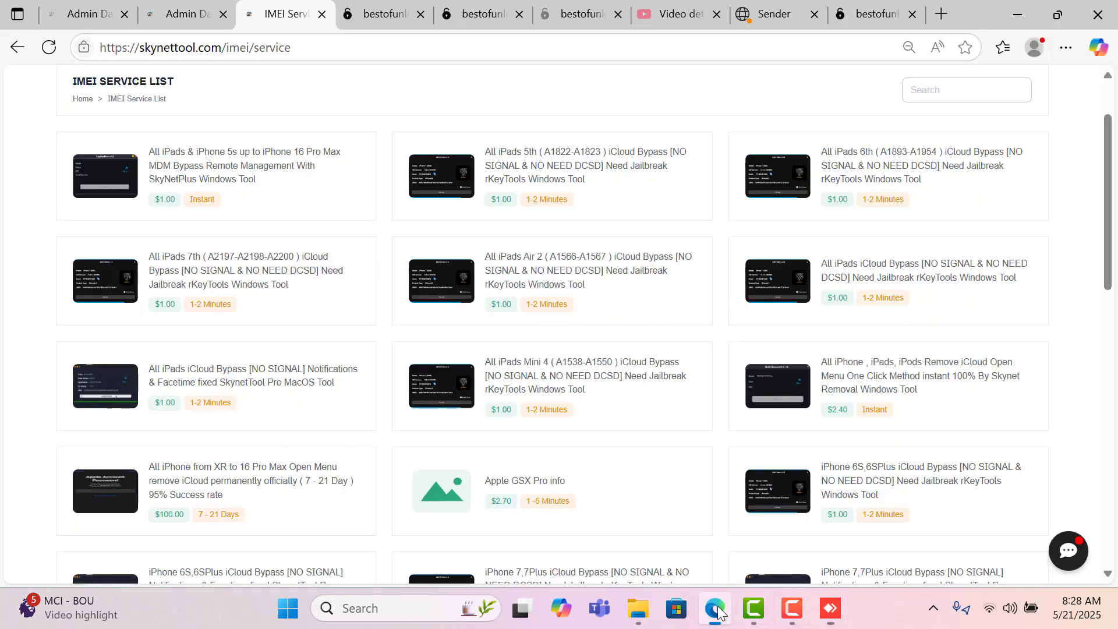
left_click(253, 274)
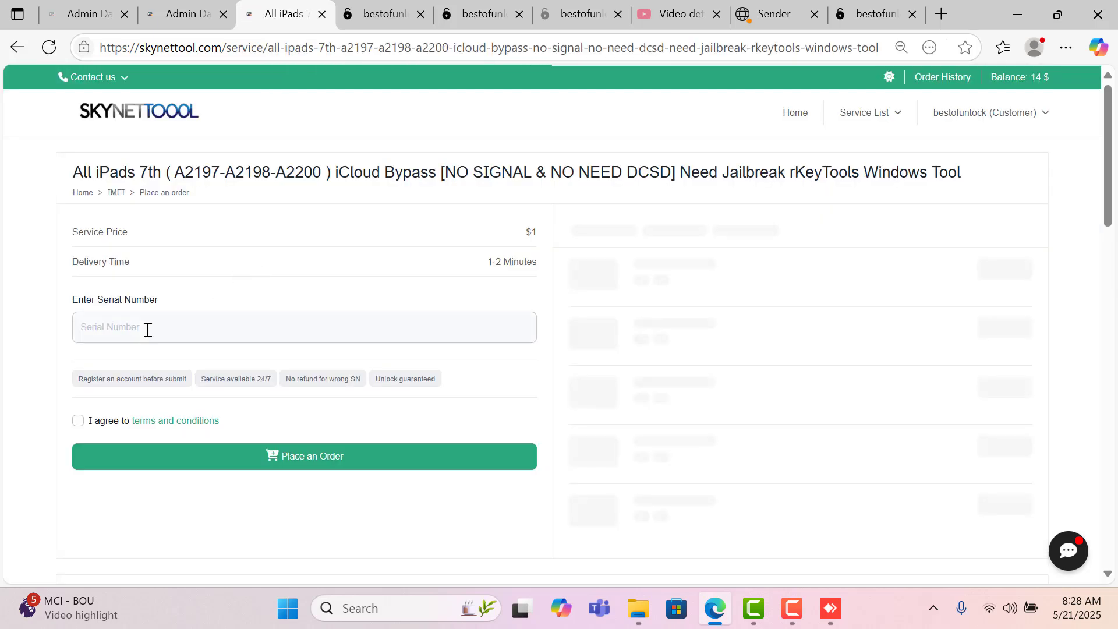
left_click(146, 327)
right_click(145, 327)
left_click(210, 446)
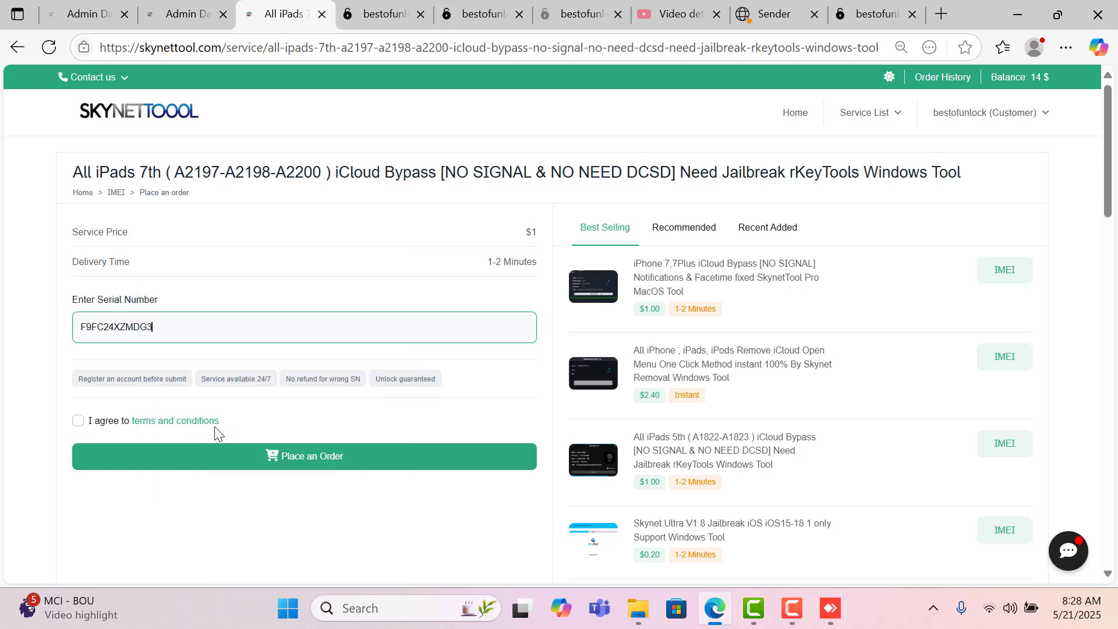
left_click(97, 428)
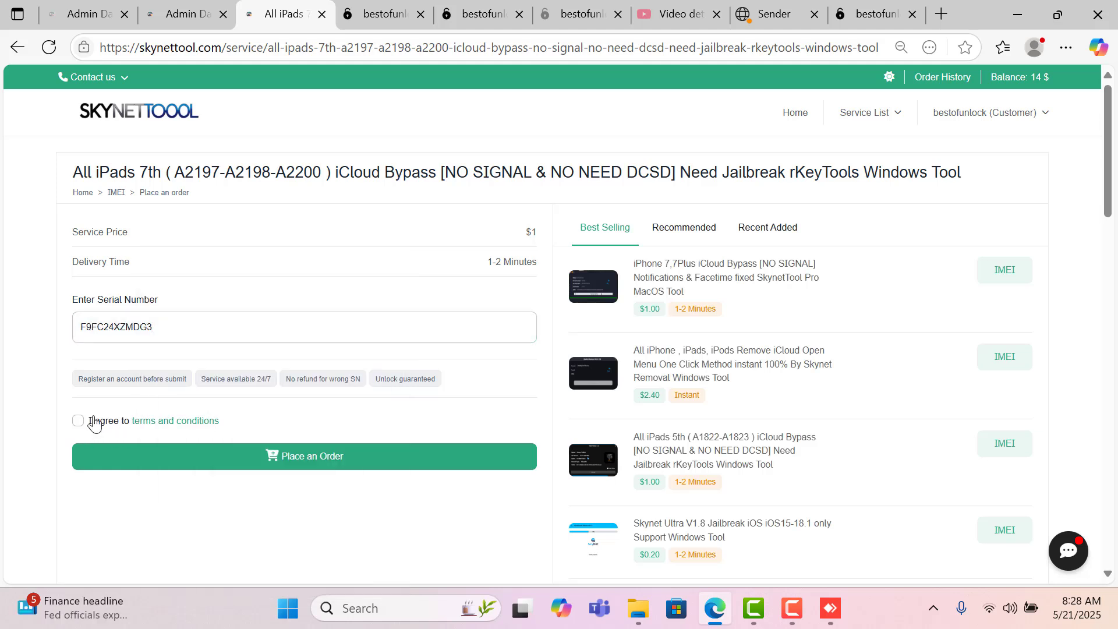
left_click(79, 421)
Step: Place the $1 iCloud bypass order for the pasted serial
left_click(829, 608)
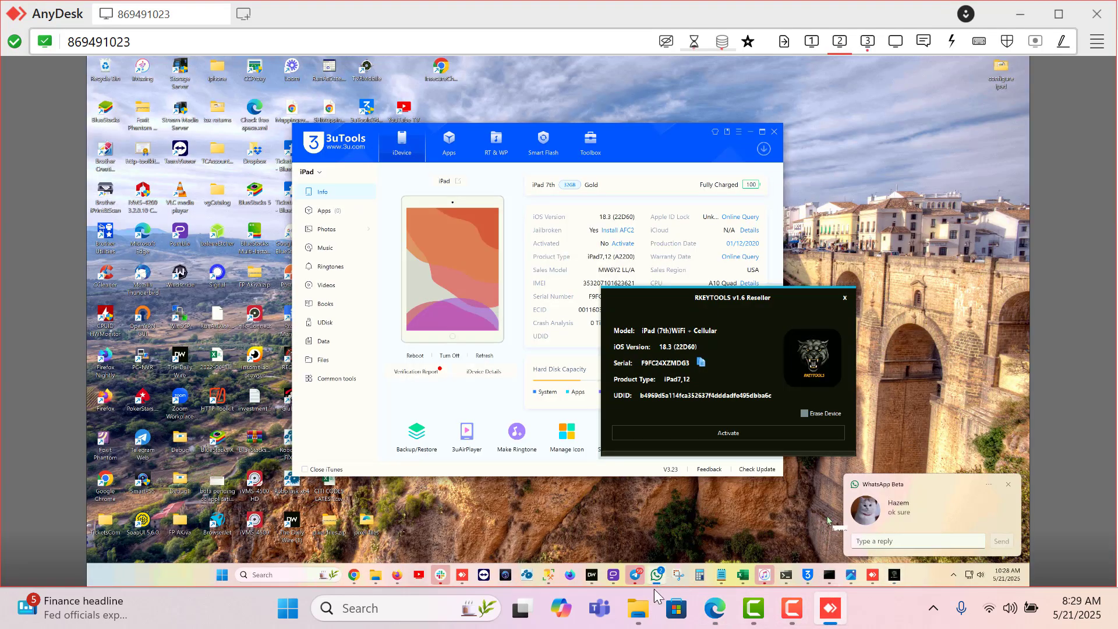
mouse_move(753, 608)
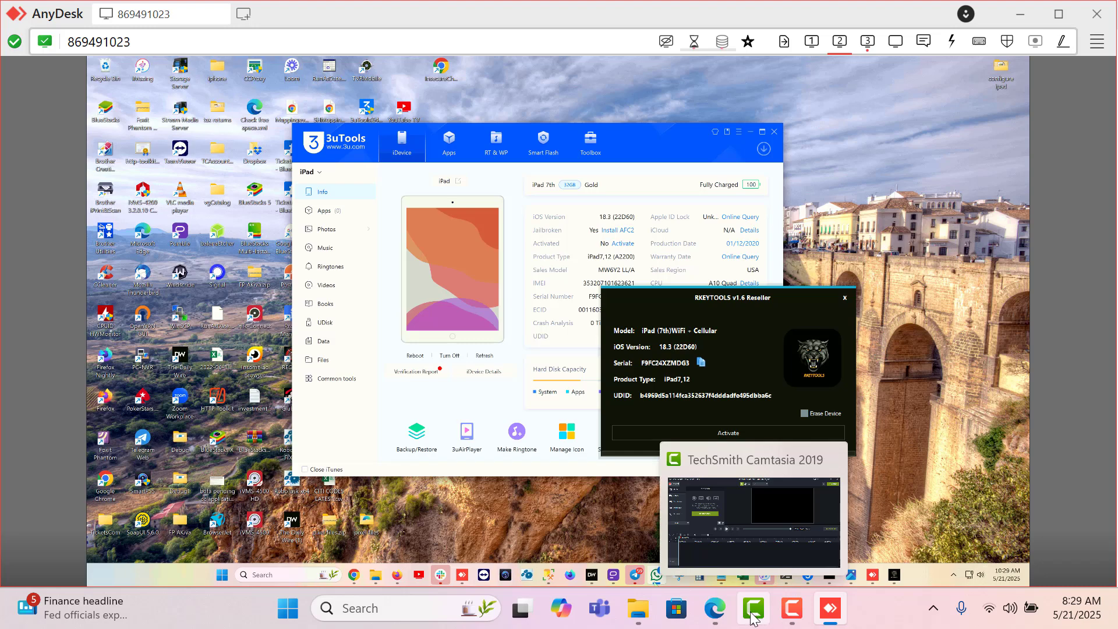
left_click(714, 607)
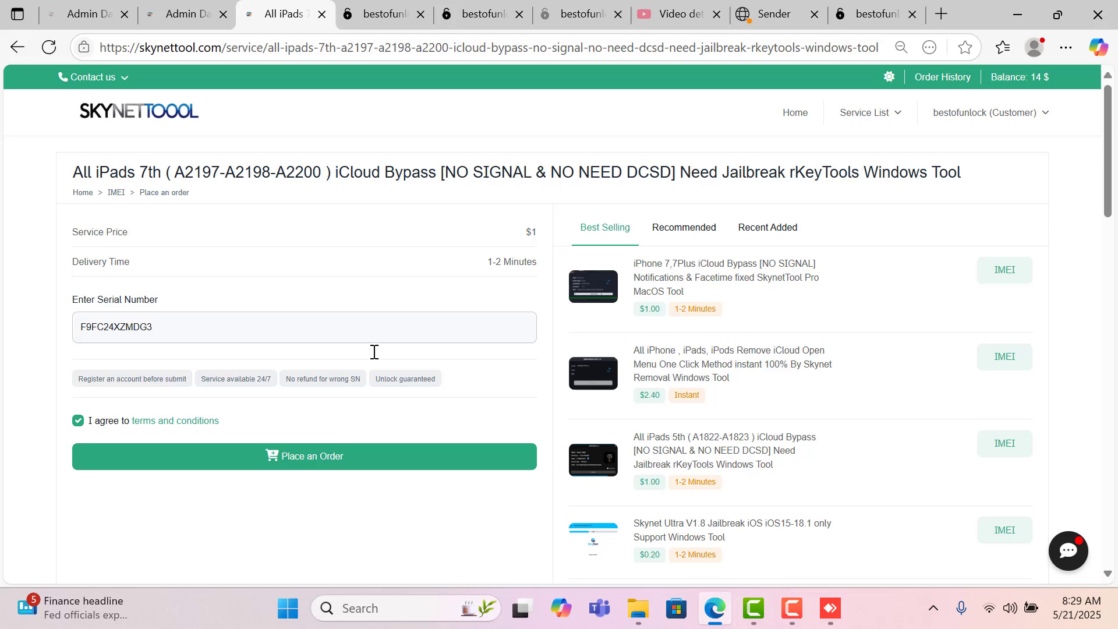
left_click(345, 453)
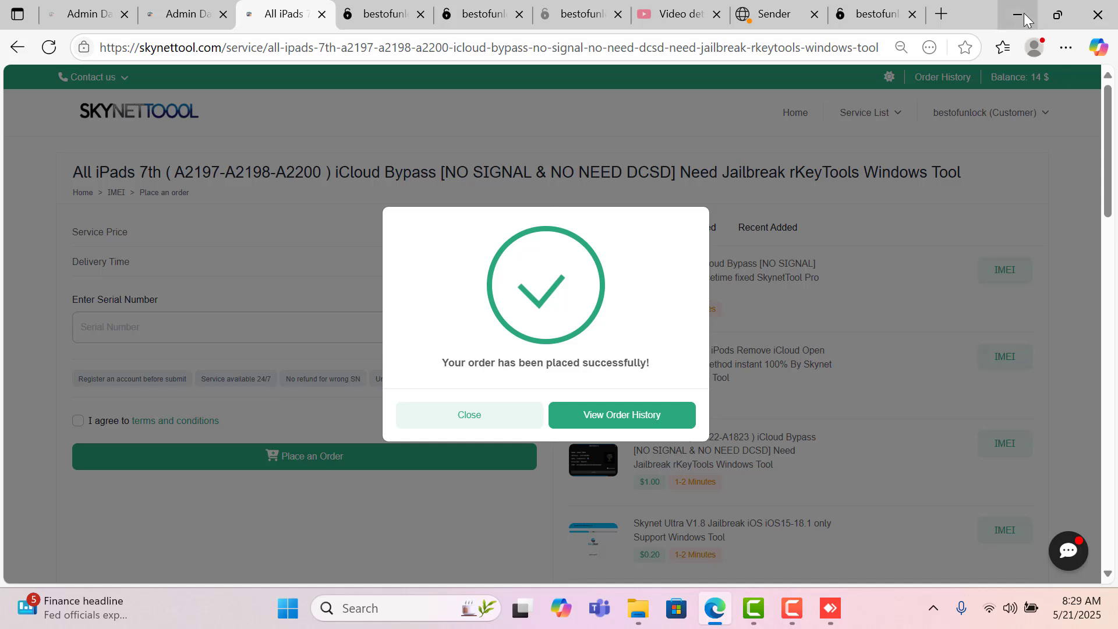
Step: Recheck Order History until order #176 shows Success, then minimize Edge
left_click(636, 415)
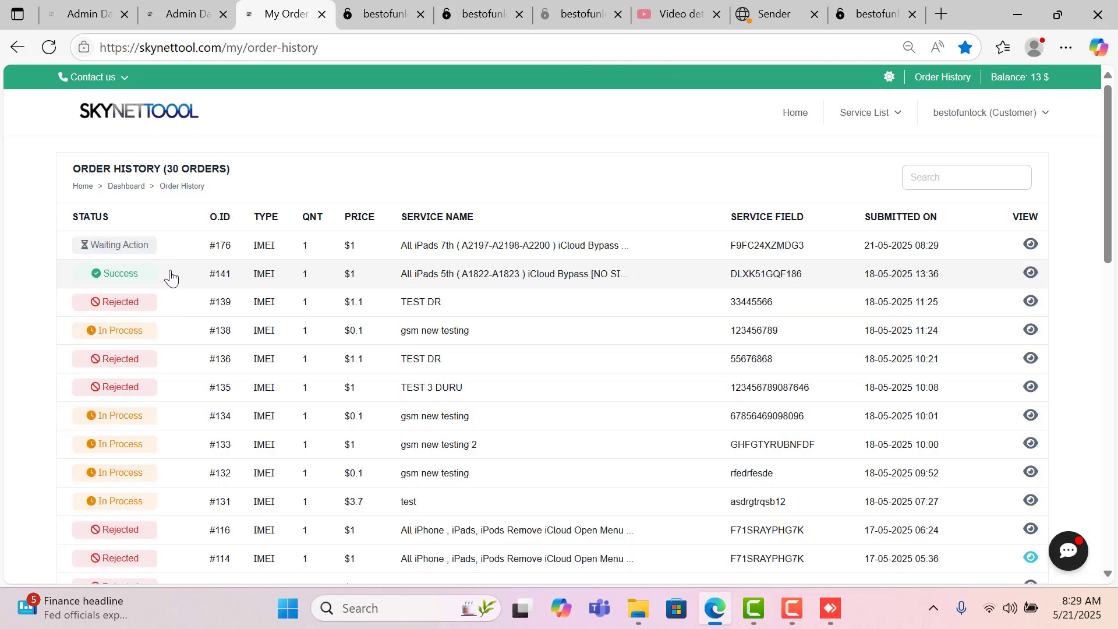
left_click(869, 112)
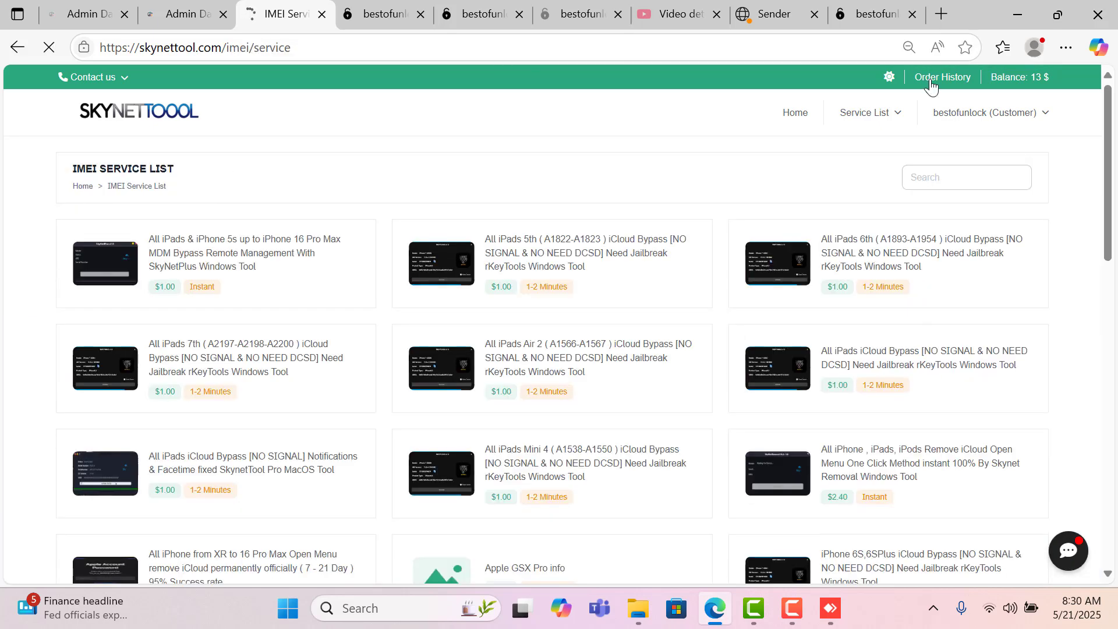
left_click(941, 78)
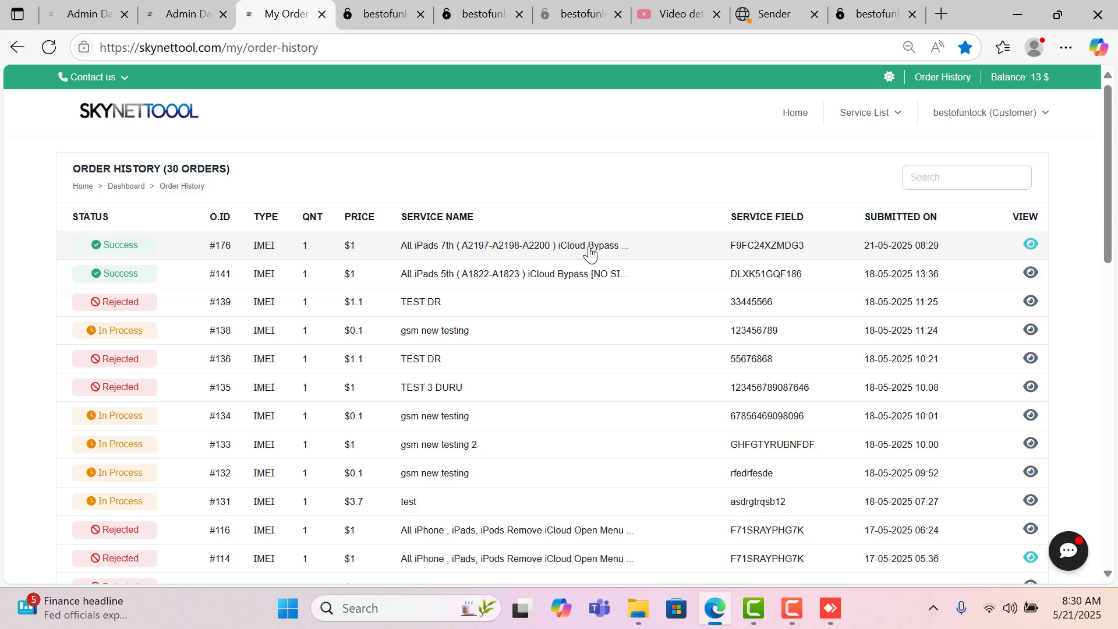
left_click(1014, 7)
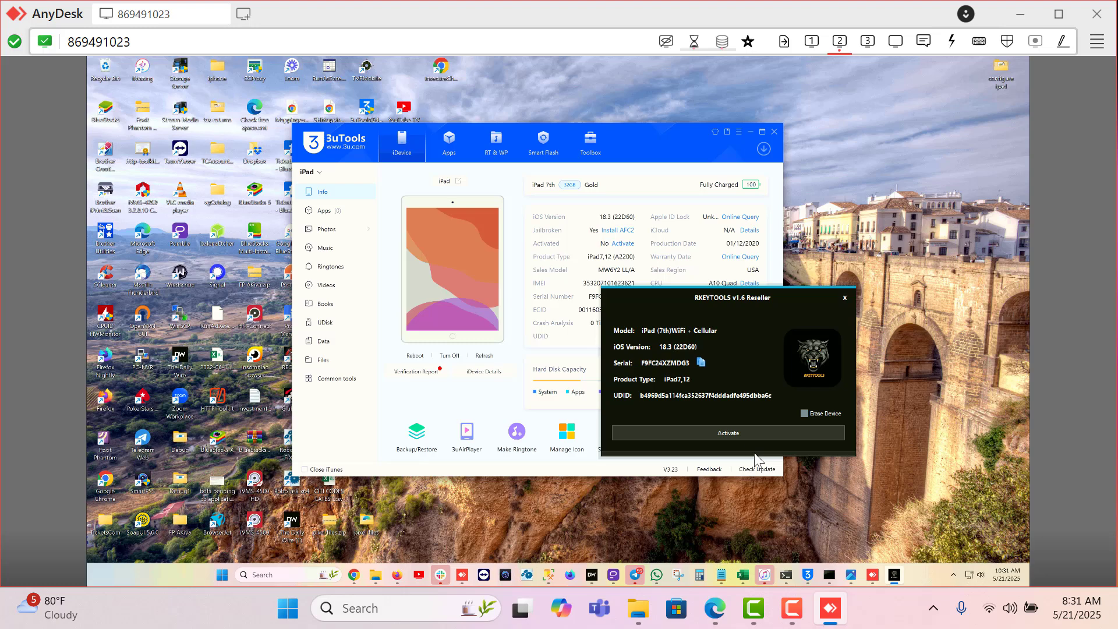
Step: Start the RKeyTools iCloud bypass activation on the connected iPad 7th
left_click(753, 432)
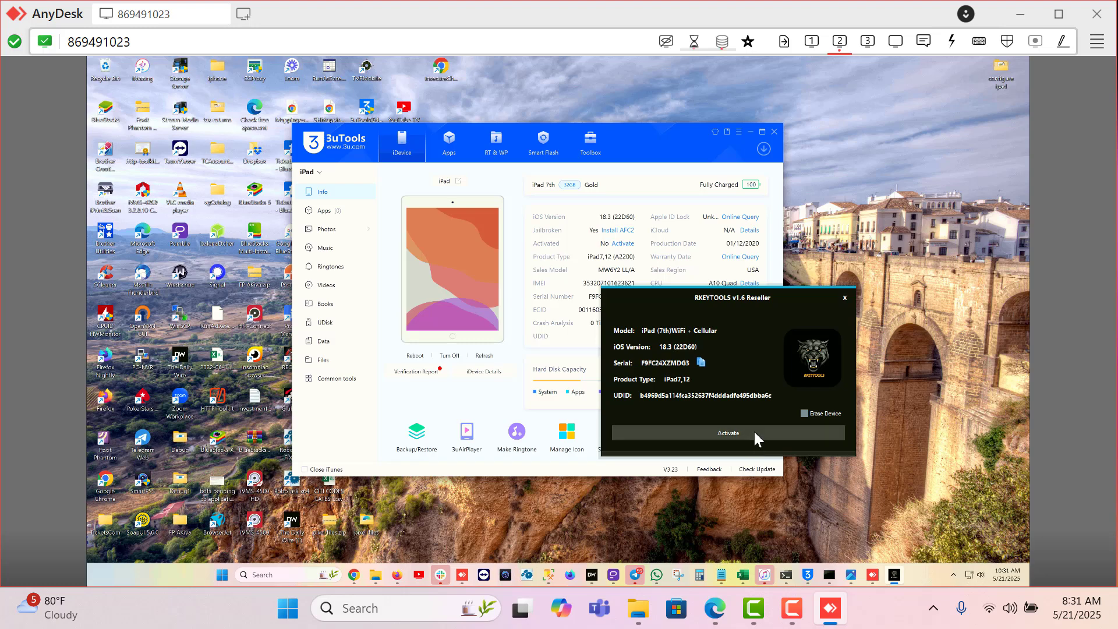
key("Tab")
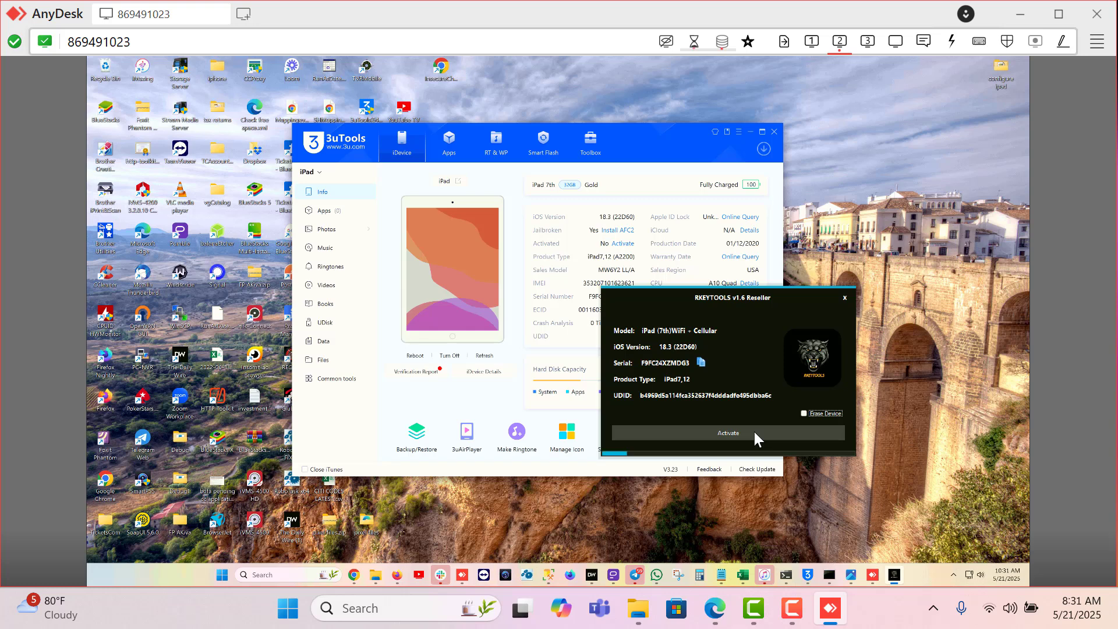